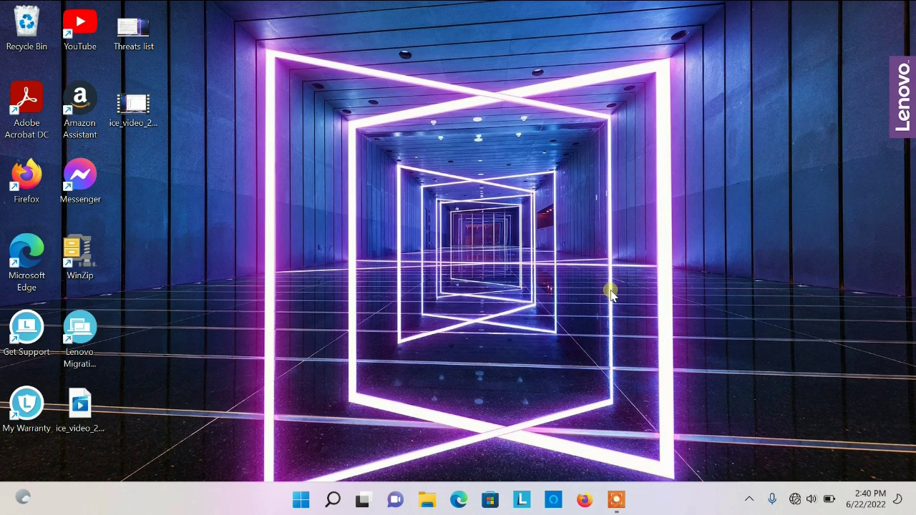
Run winver to check the installed Windows version and OS build.
key("super")
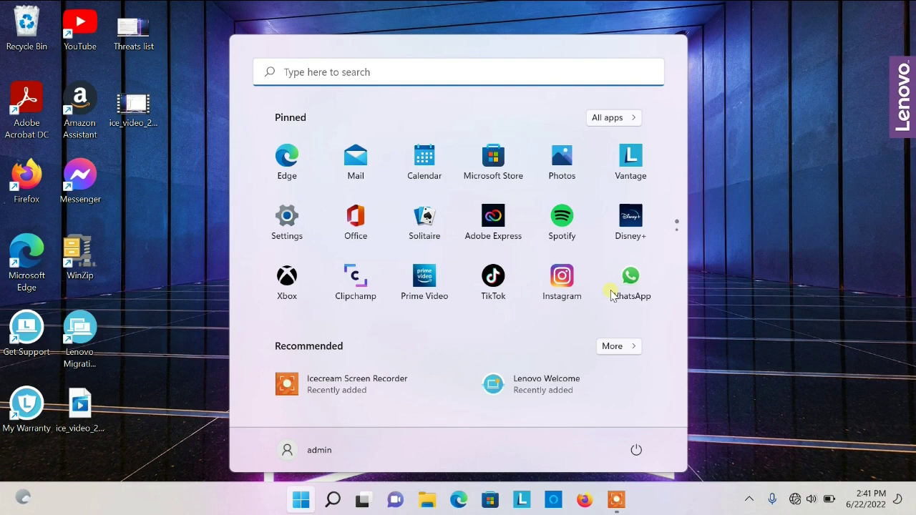
key("super")
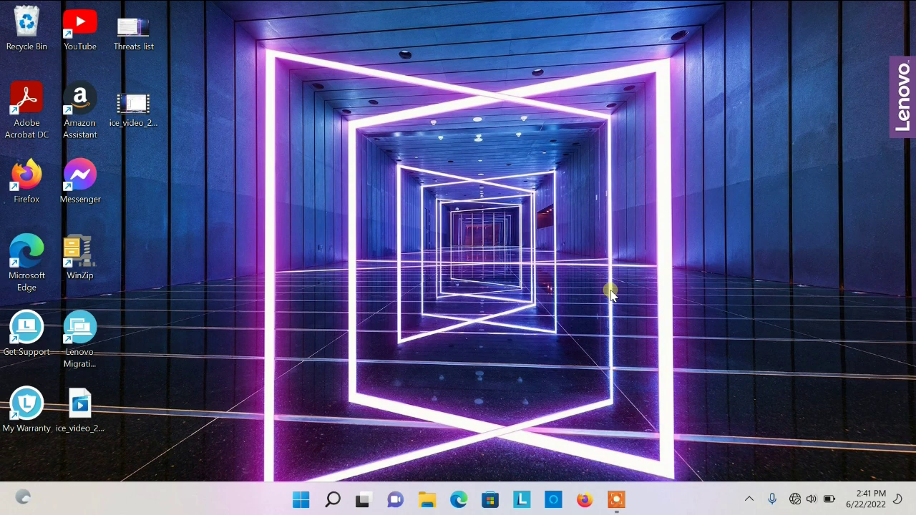
key("super")
type("winver")
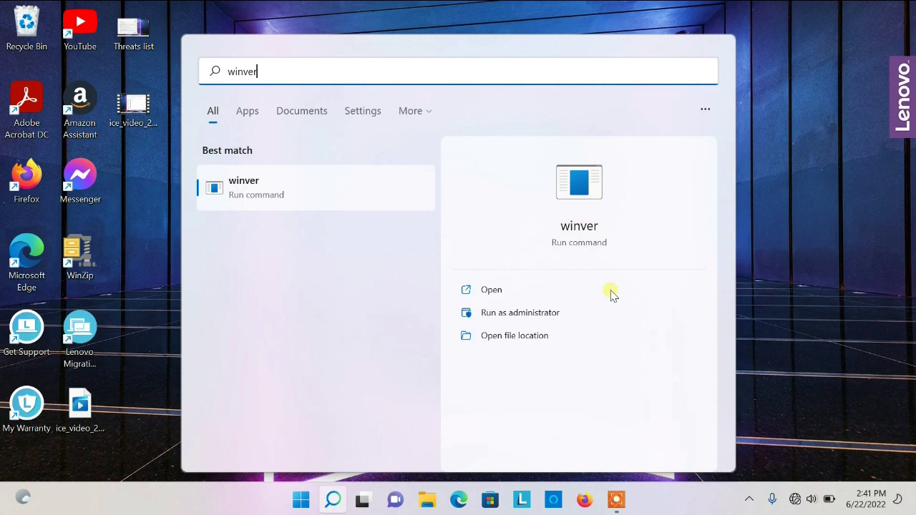
key("Return")
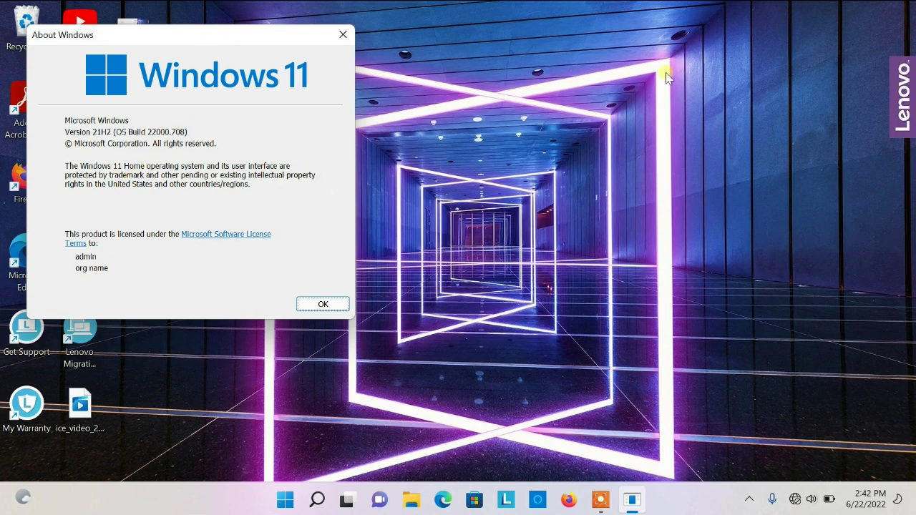
Open the About page of the System settings with the device and Windows specifications.
left_click(284, 506)
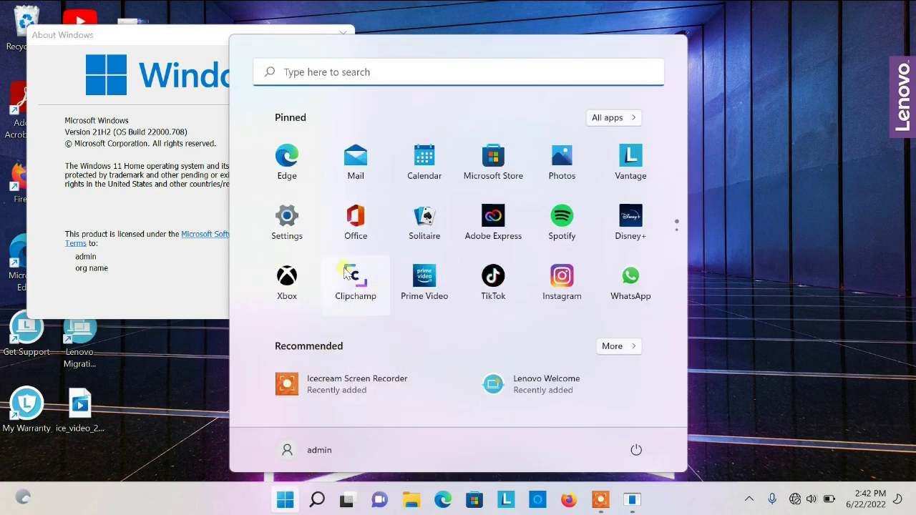
left_click(286, 216)
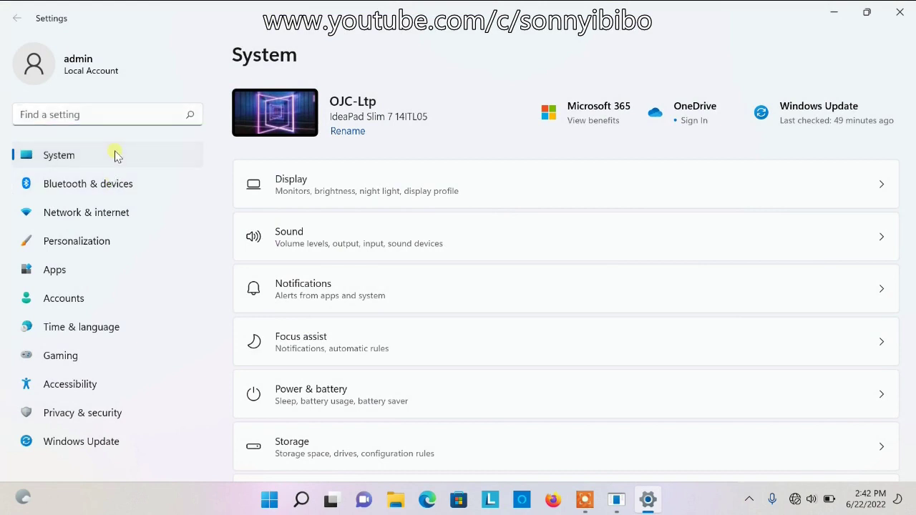
scroll(220, 141, "down", 7)
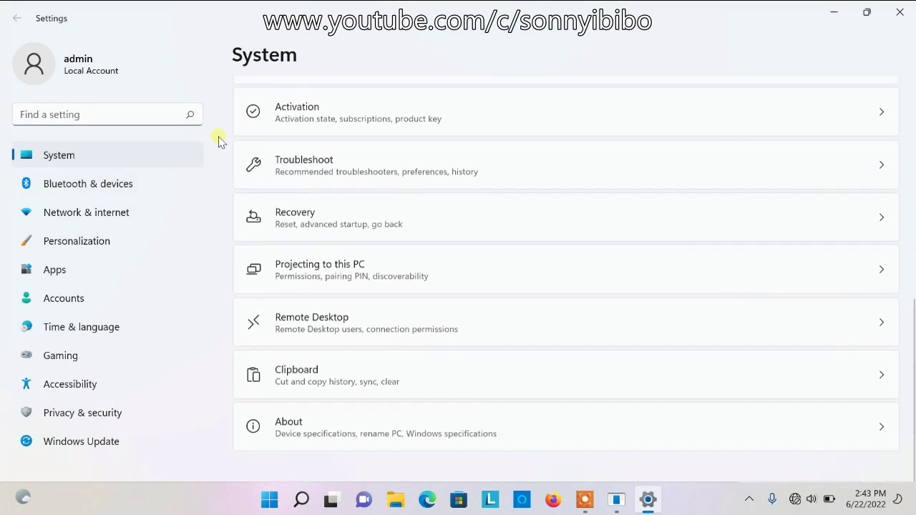
scroll(220, 141, "down", 1)
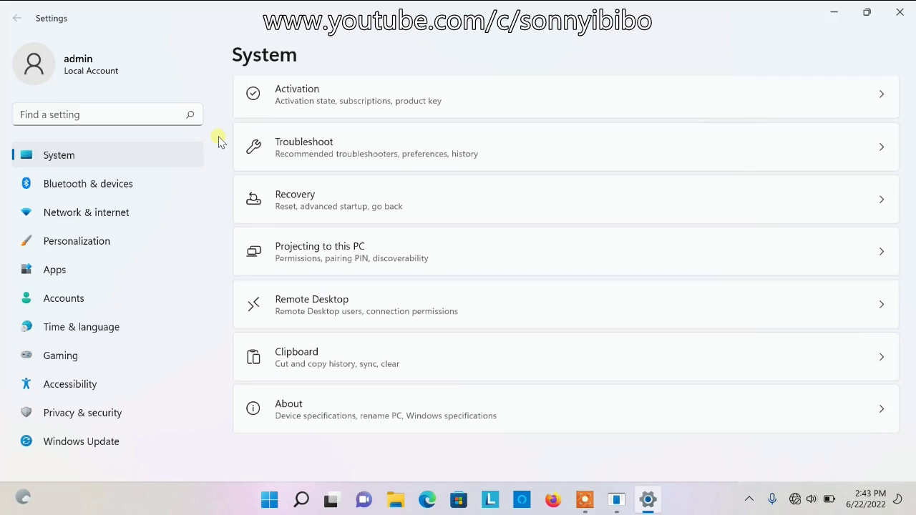
scroll(220, 141, "up", 1)
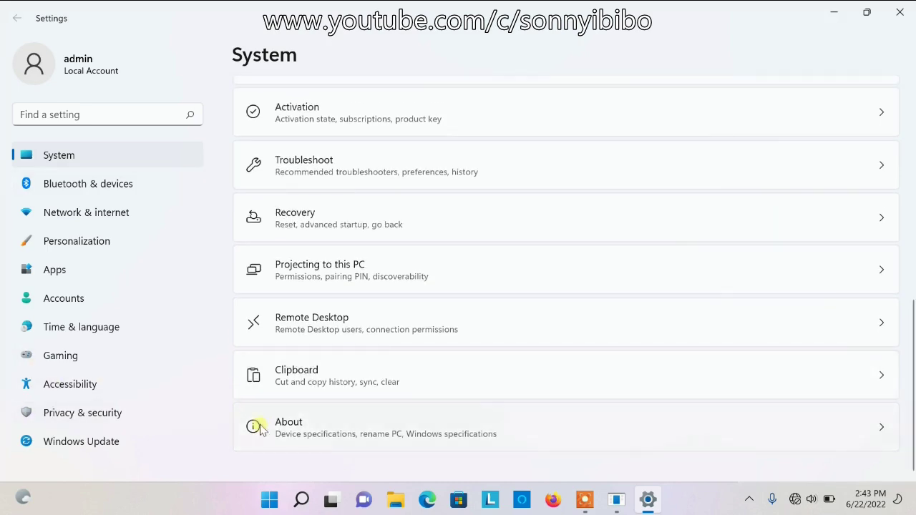
left_click(291, 429)
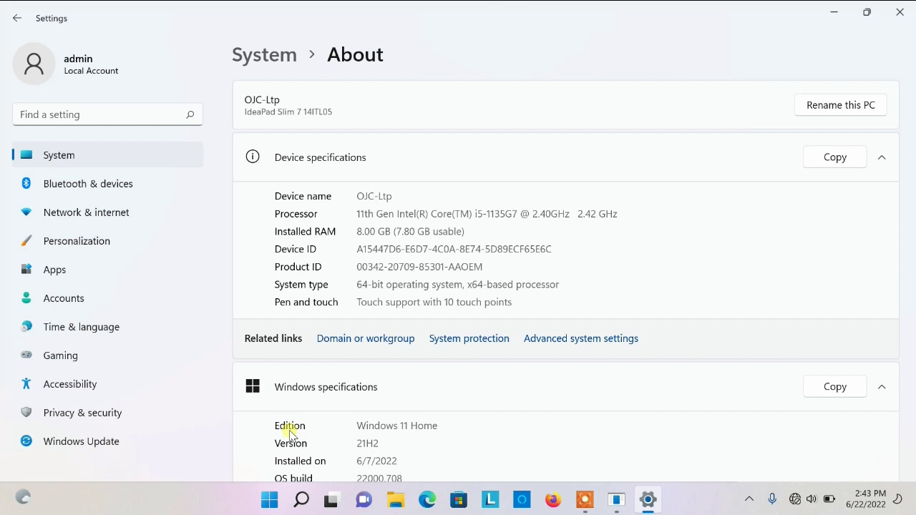
Open Product key and activation from the About page's related settings and expand the options for upgrading the Windows edition.
scroll(290, 433, "down", 3)
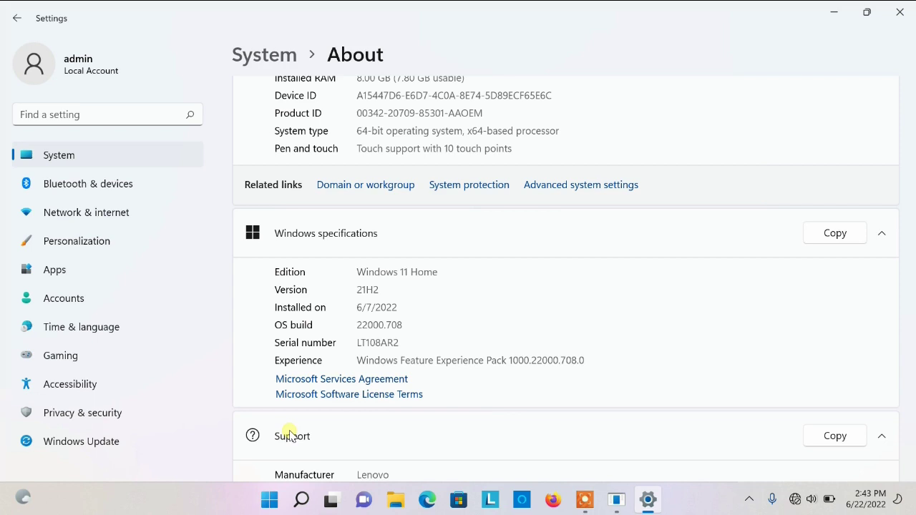
scroll(290, 435, "down", 3)
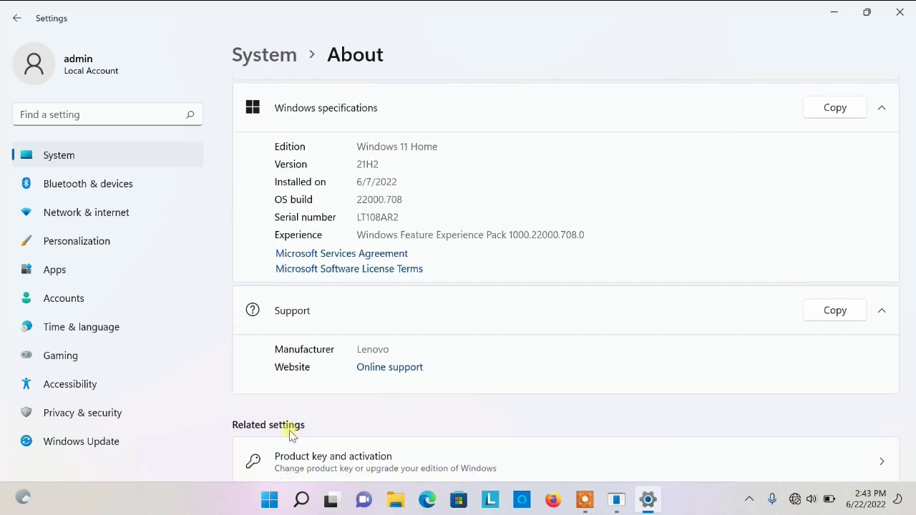
scroll(290, 435, "down", 3)
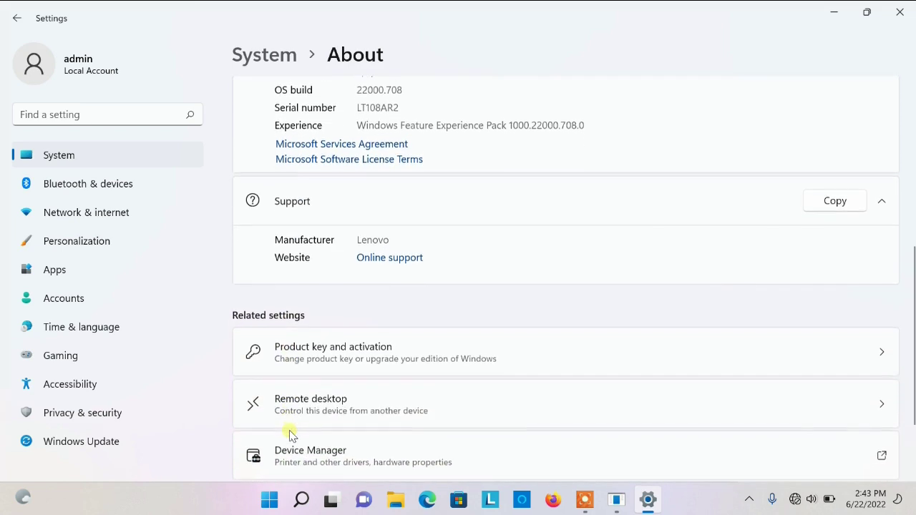
scroll(290, 435, "down", 3)
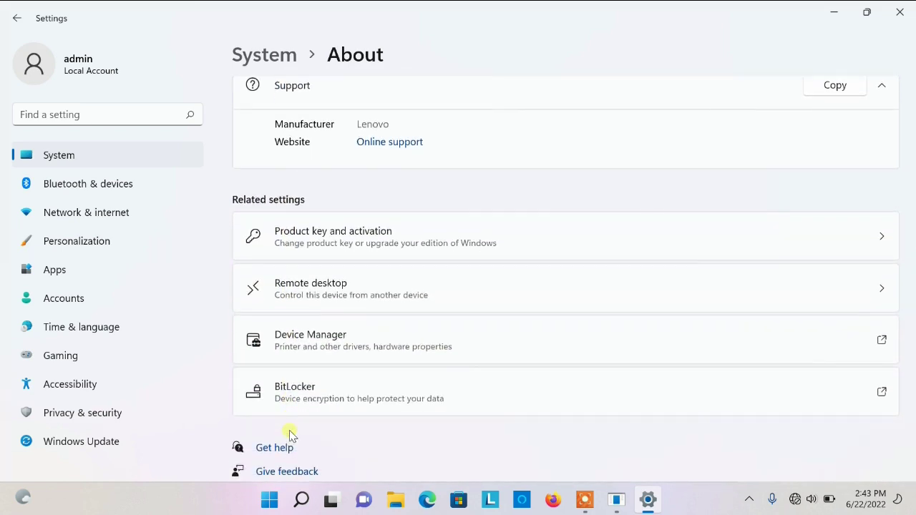
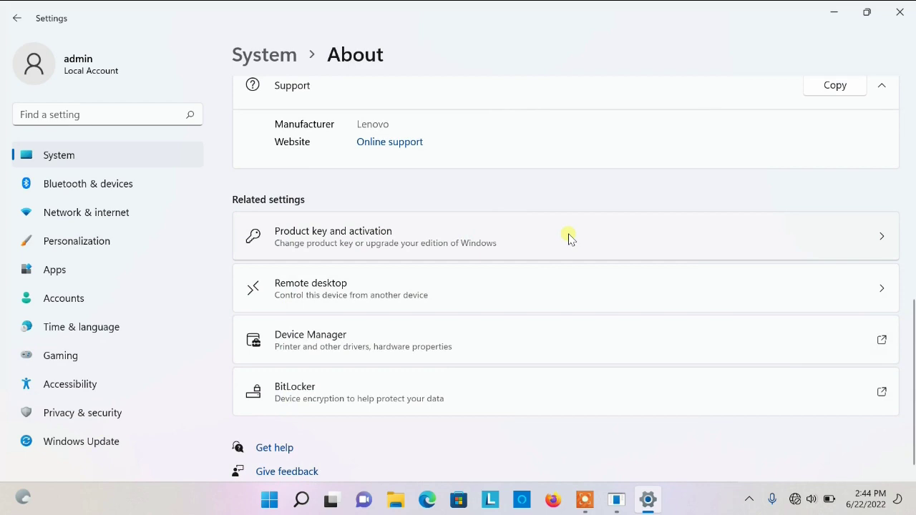
left_click(672, 242)
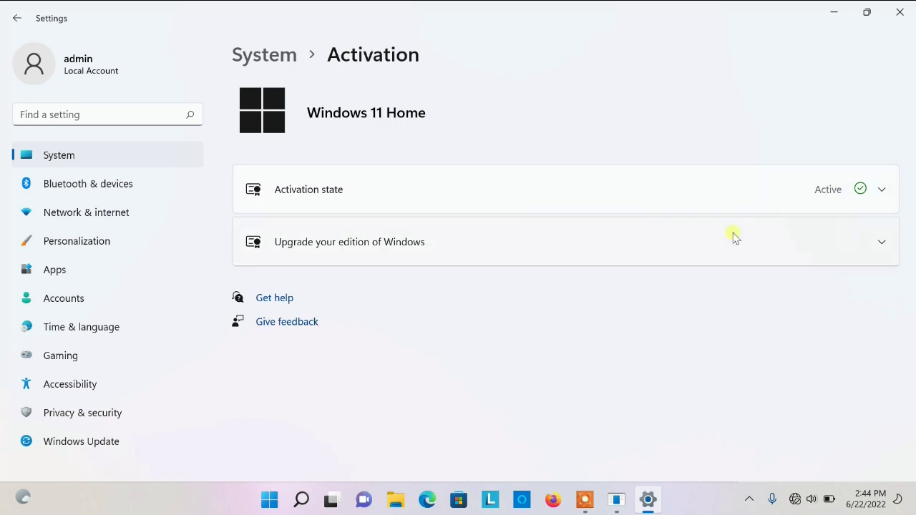
left_click(427, 251)
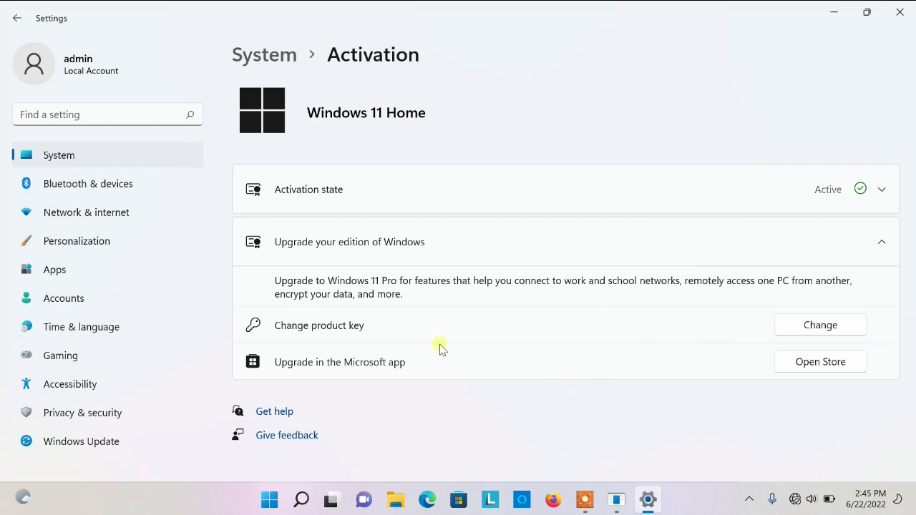
Enter the generic upgrade product key as the new Windows product key and start the edition upgrade.
left_click(829, 330)
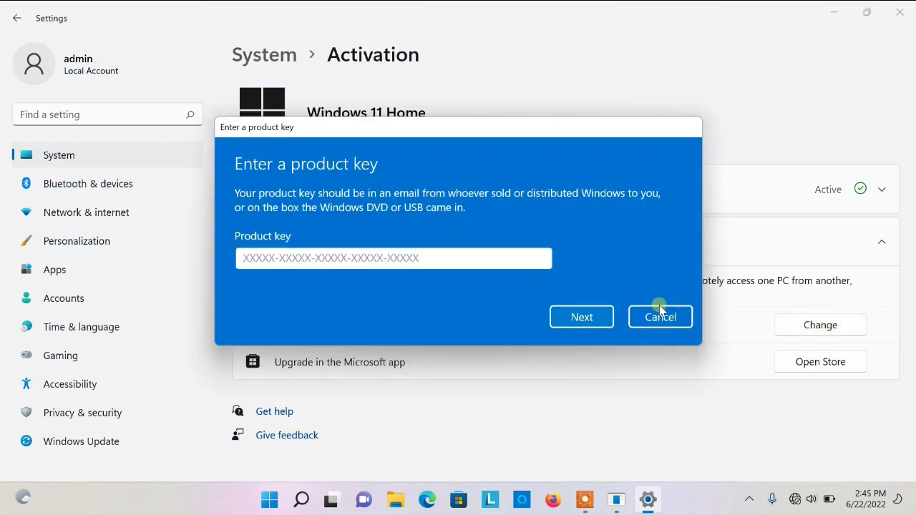
left_click(660, 315)
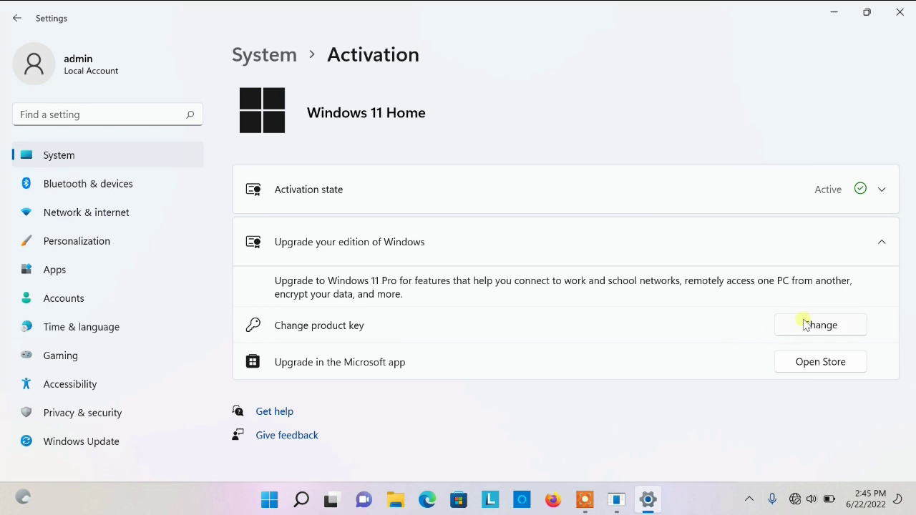
left_click(833, 333)
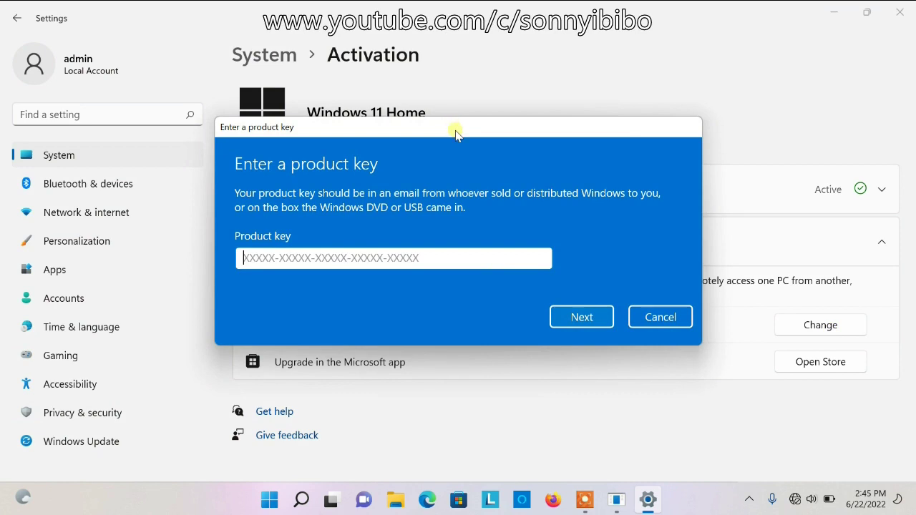
left_click_drag(455, 134, 454, 96)
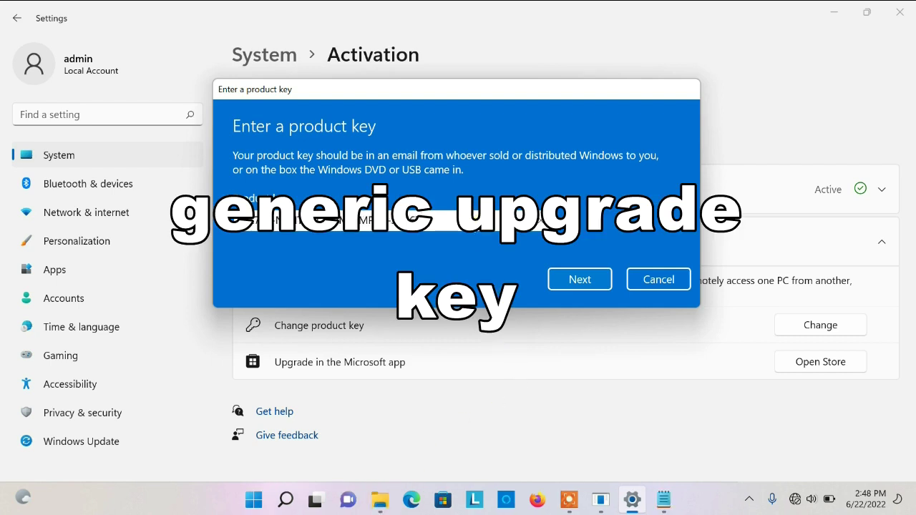
left_click(576, 283)
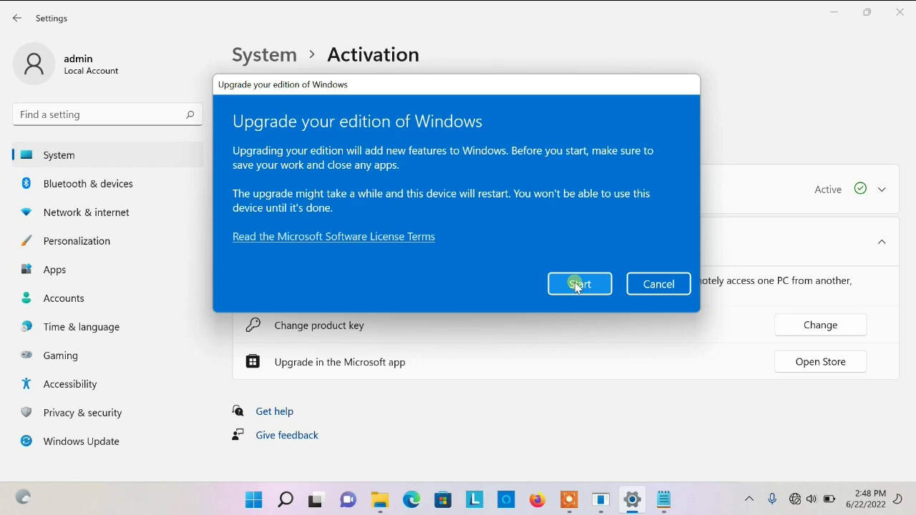
left_click(576, 285)
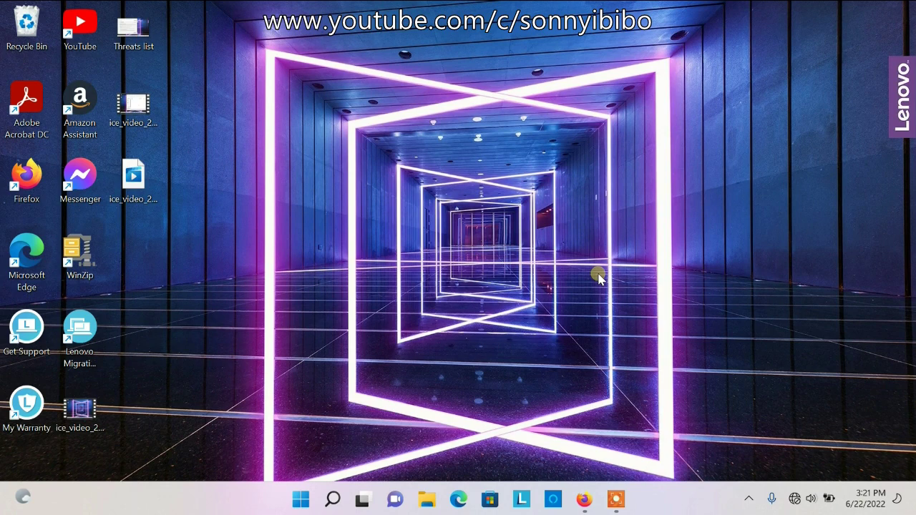
Reopen the About page of the System settings to check the Windows edition after the upgrade.
key("super")
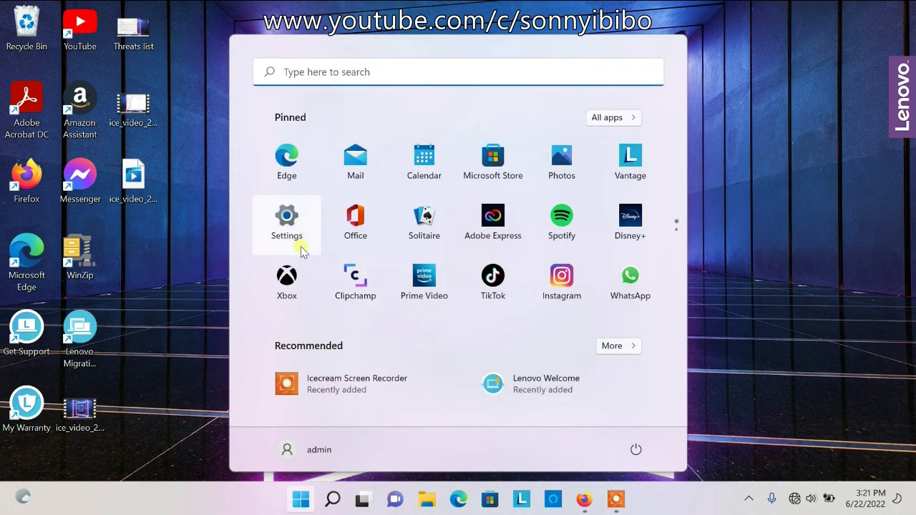
left_click(287, 223)
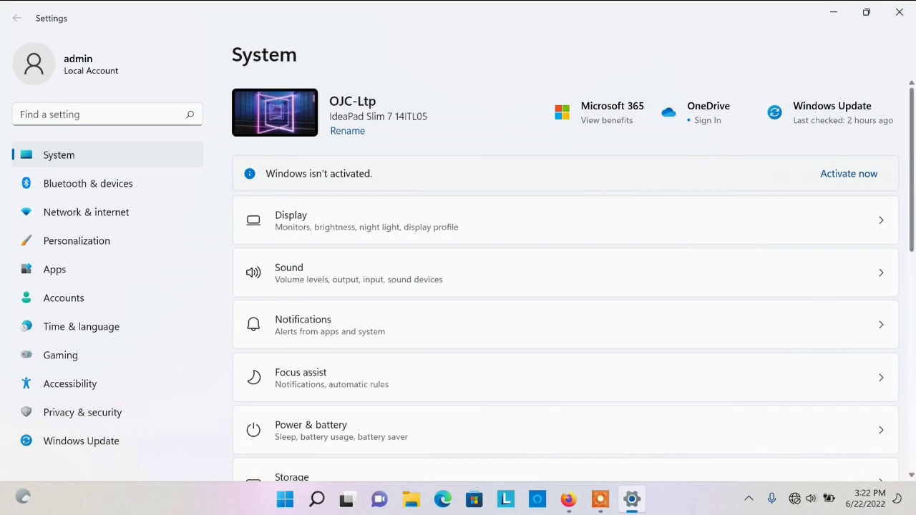
scroll(914, 168, "down", 5)
scroll(912, 429, "down", 2)
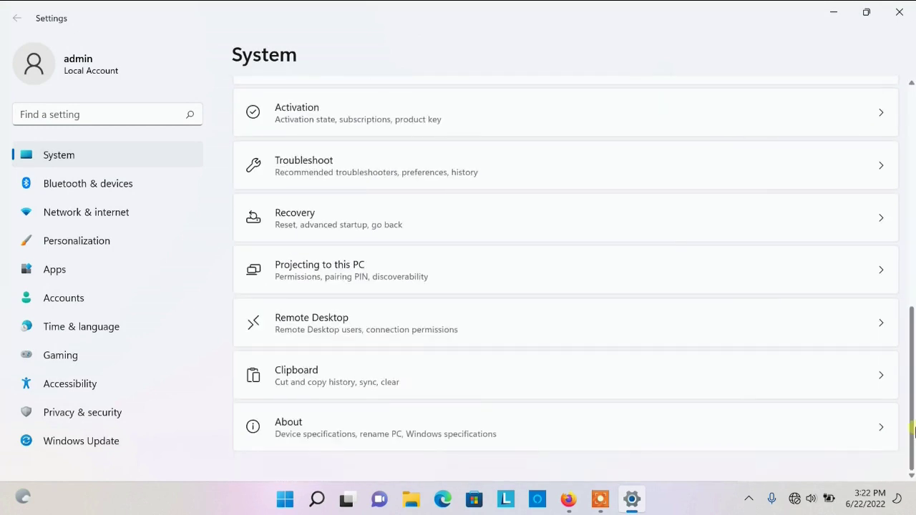
left_click(303, 433)
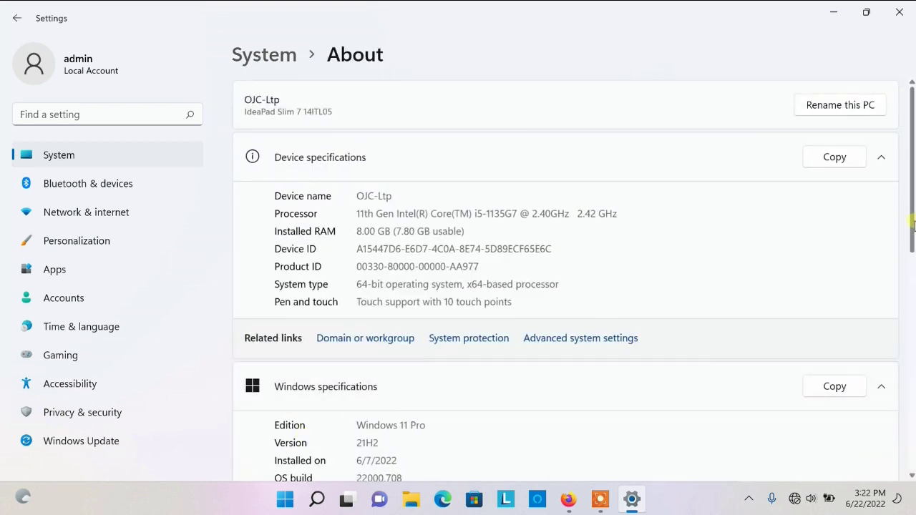
Open Product key and activation from the related settings and review the activation state, product ID and product key entries.
scroll(912, 286, "down", 5)
scroll(565, 279, "down", 3)
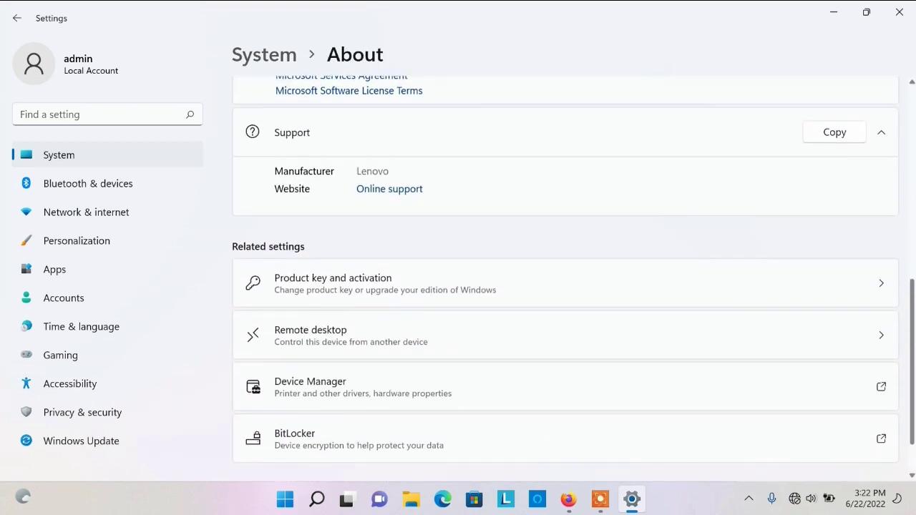
left_click_drag(913, 412, 911, 438)
scroll(566, 272, "down", 1)
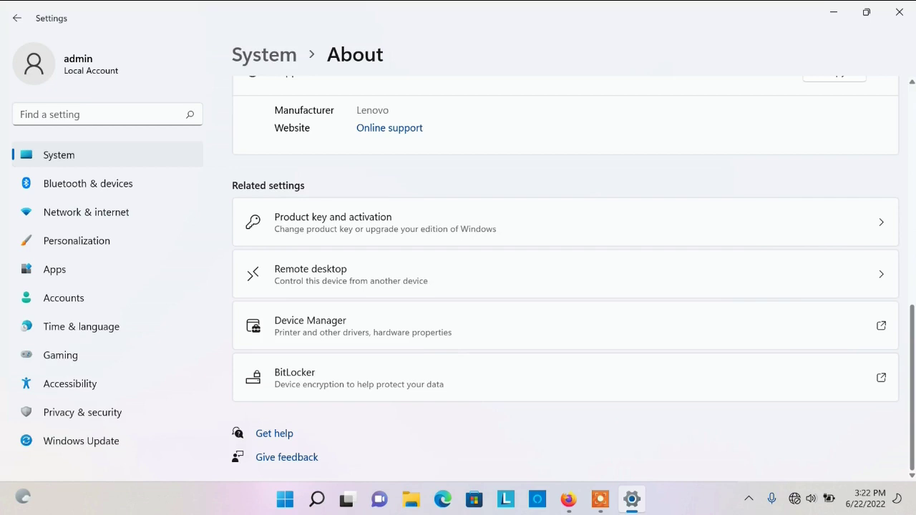
left_click(343, 229)
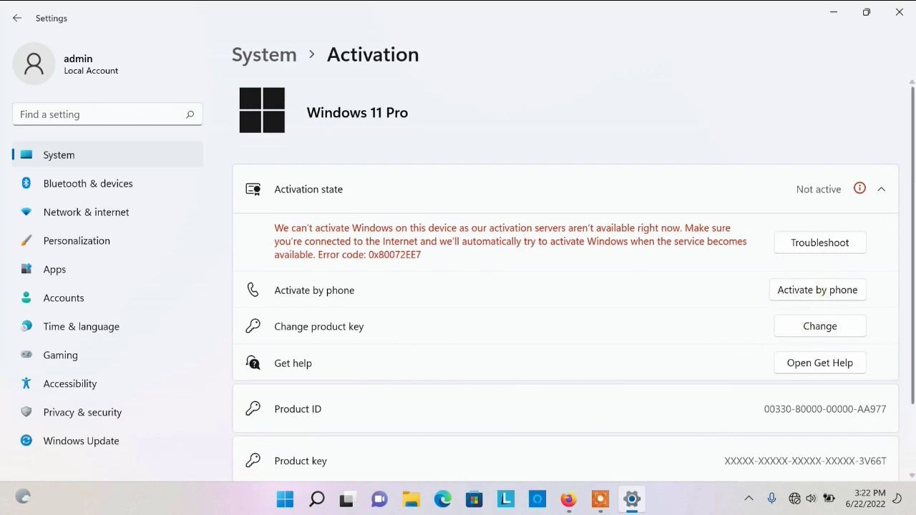
scroll(855, 230, "down", 3)
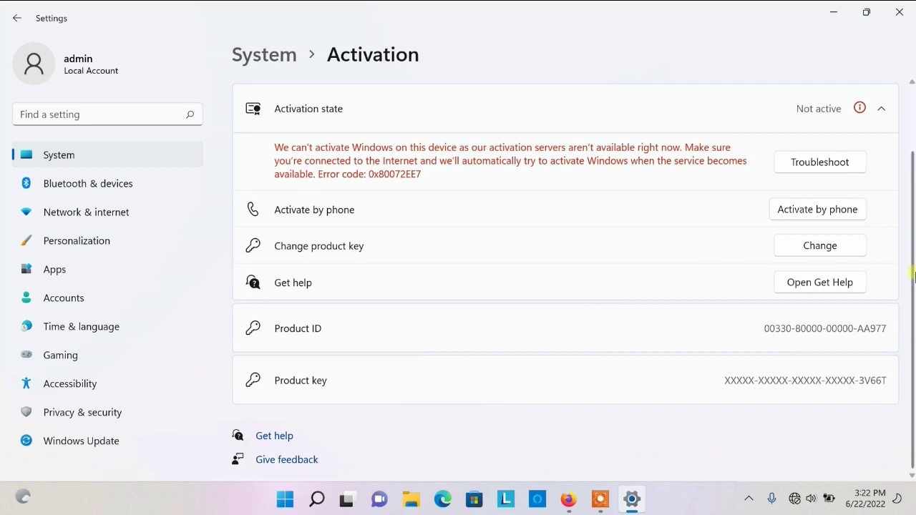
left_click_drag(913, 276, 911, 163)
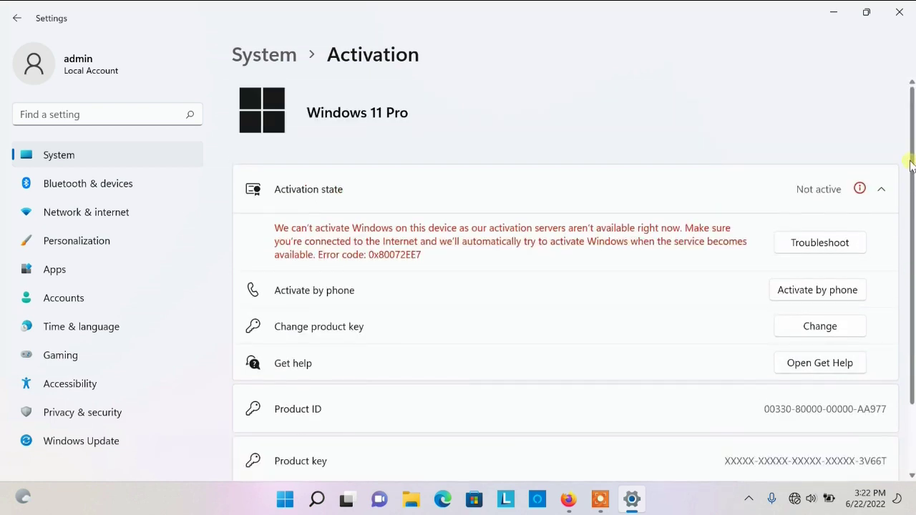